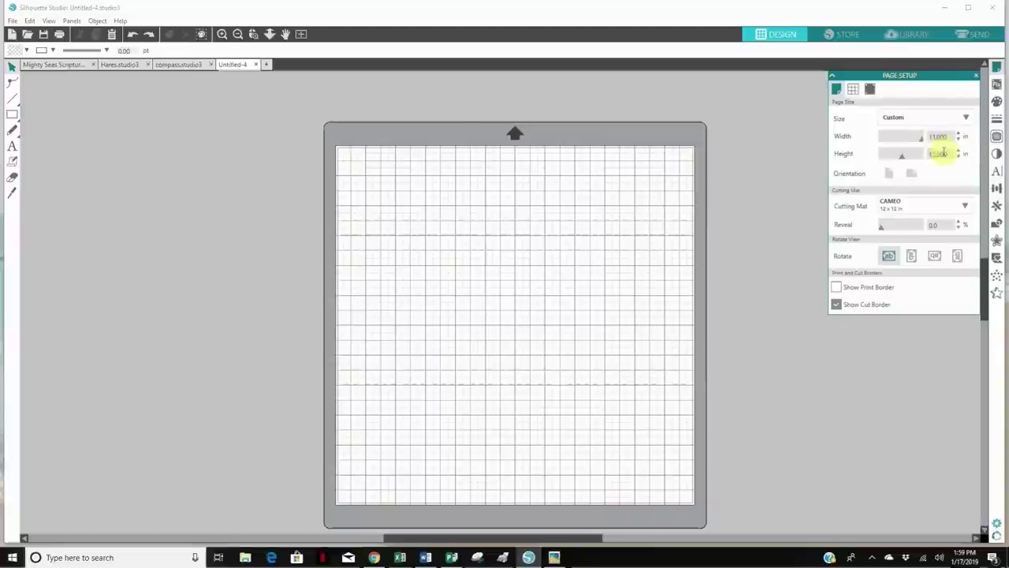
Set the page size to 11 in wide by 8.5 in high and show the print border
key(Return)
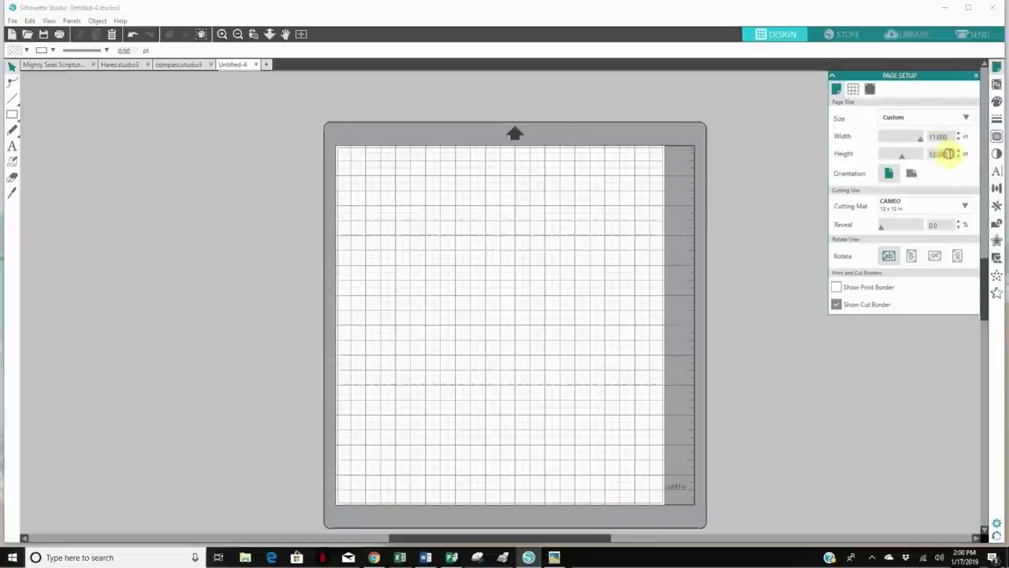
text(8.5)
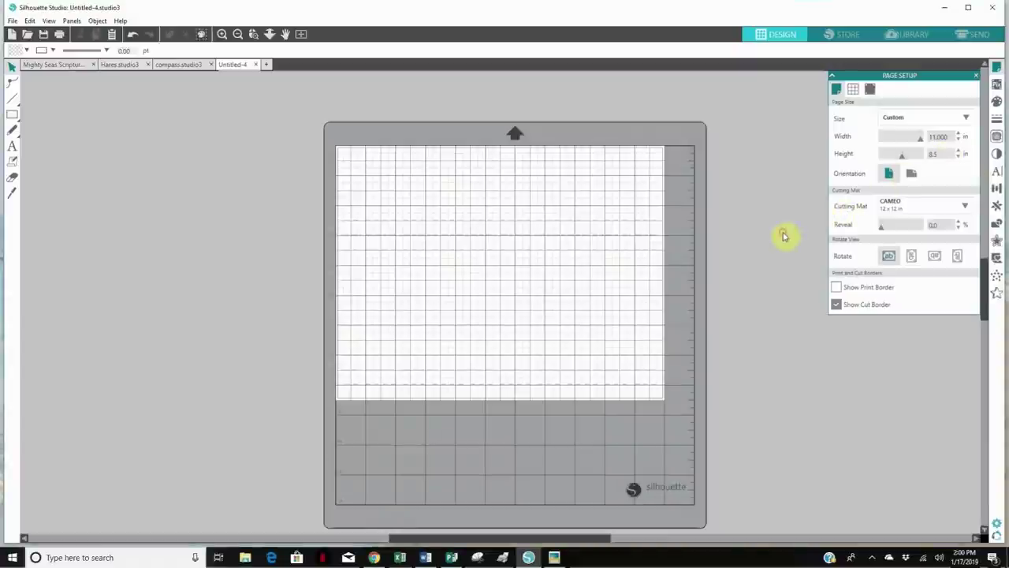
key(Return)
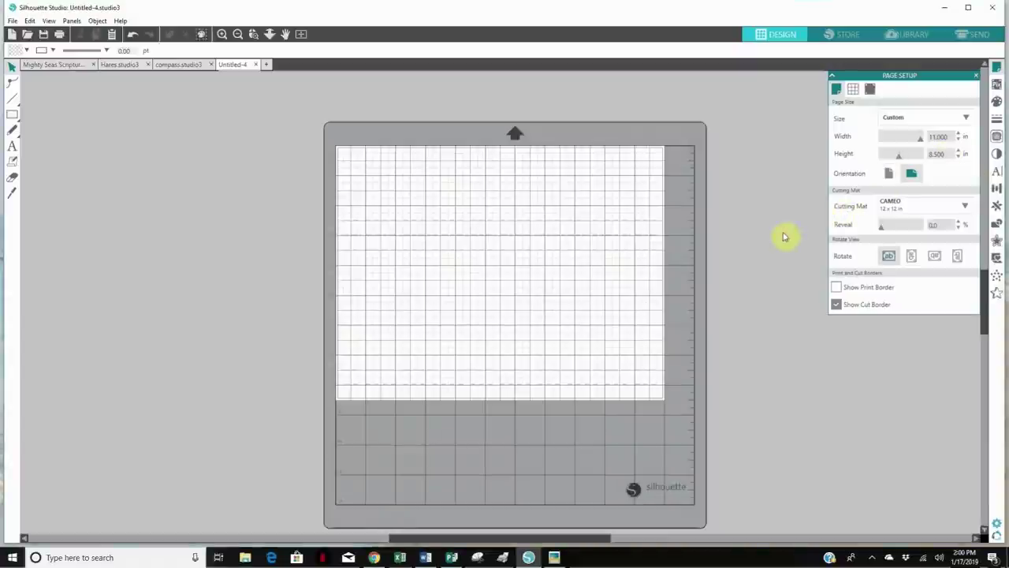
click(838, 288)
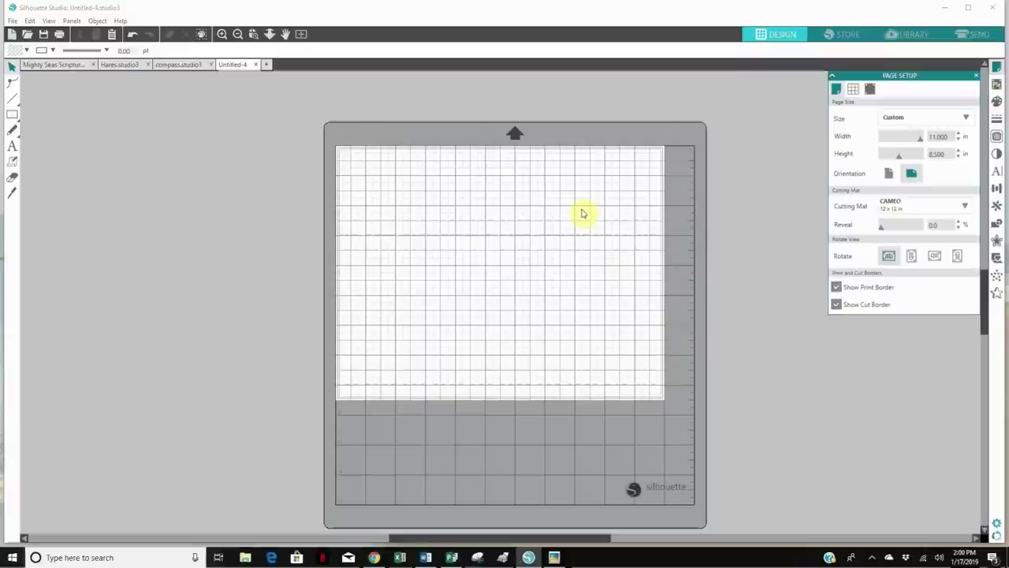
Turn on Type 1 registration marks and reduce their inset to 0.394 in on all sides
click(871, 90)
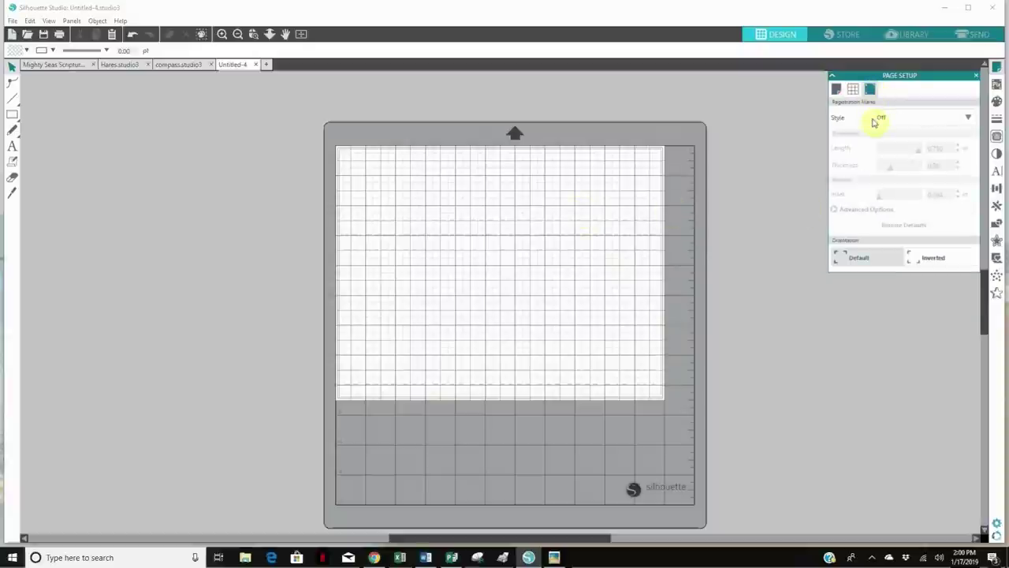
click(969, 119)
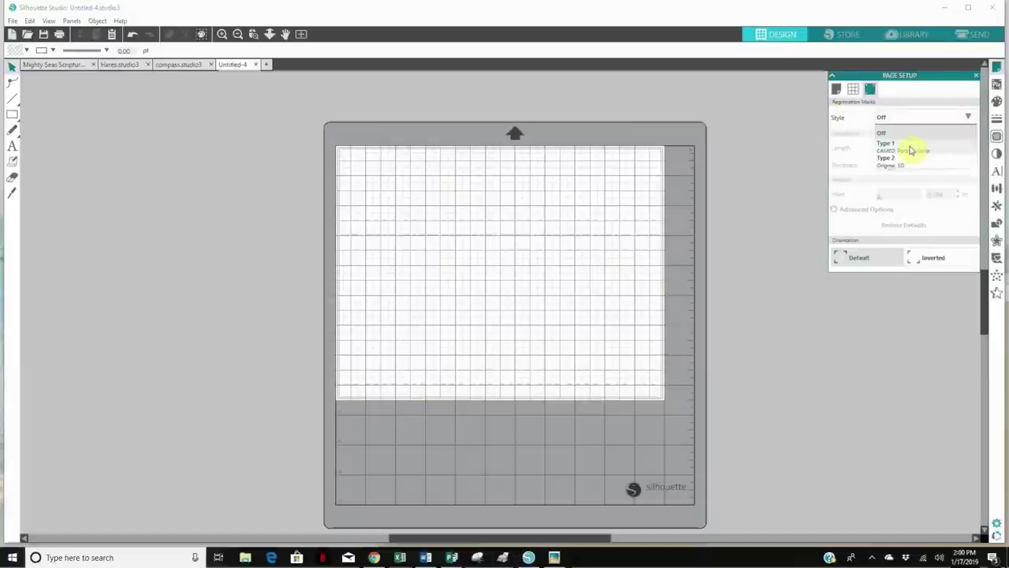
click(911, 148)
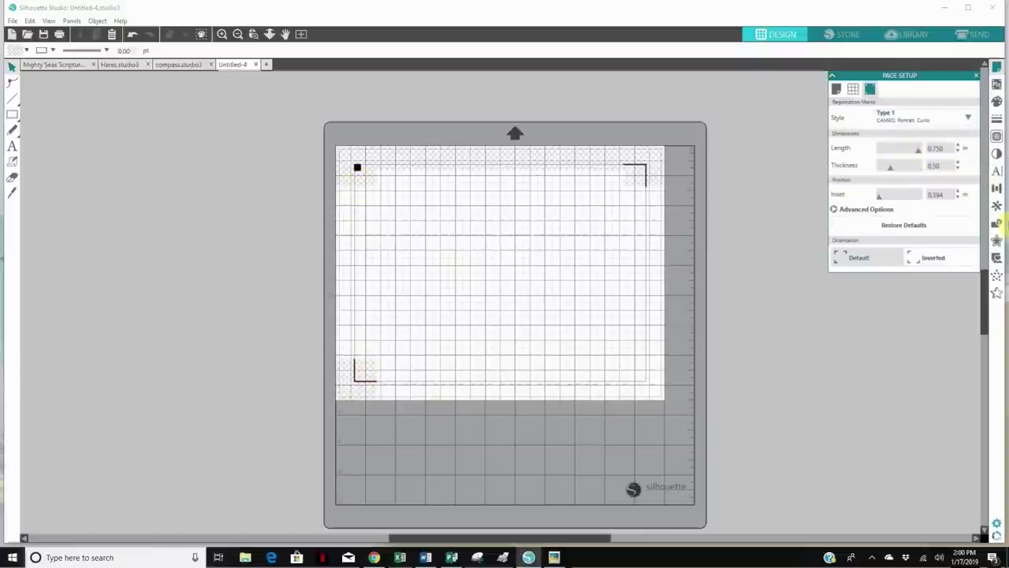
click(835, 210)
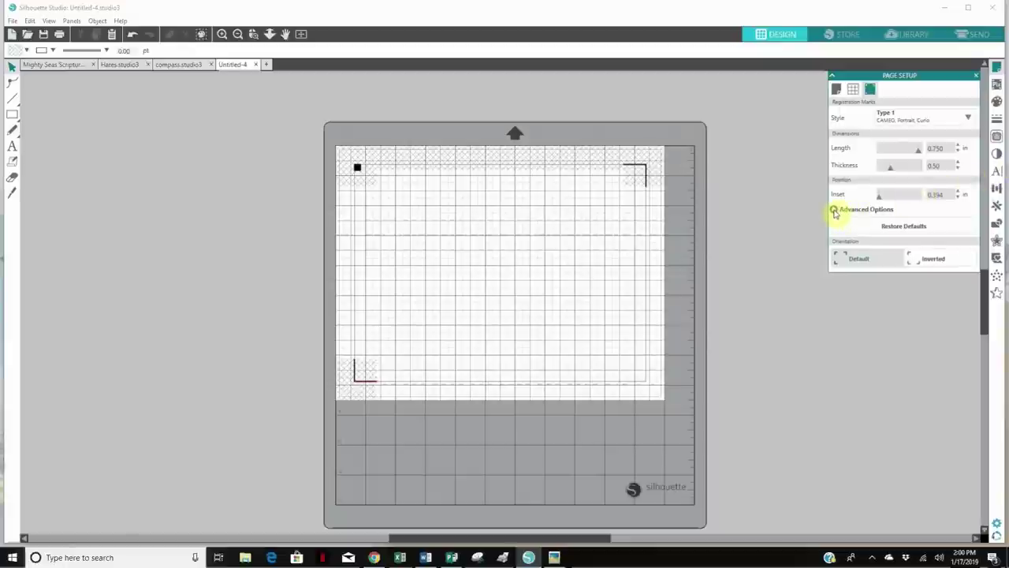
click(872, 196)
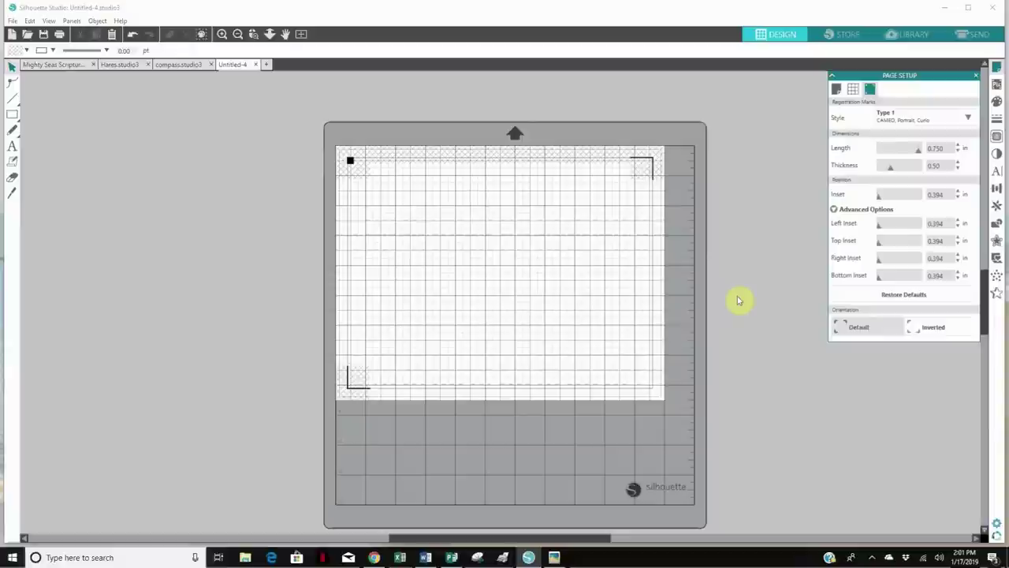
click(976, 78)
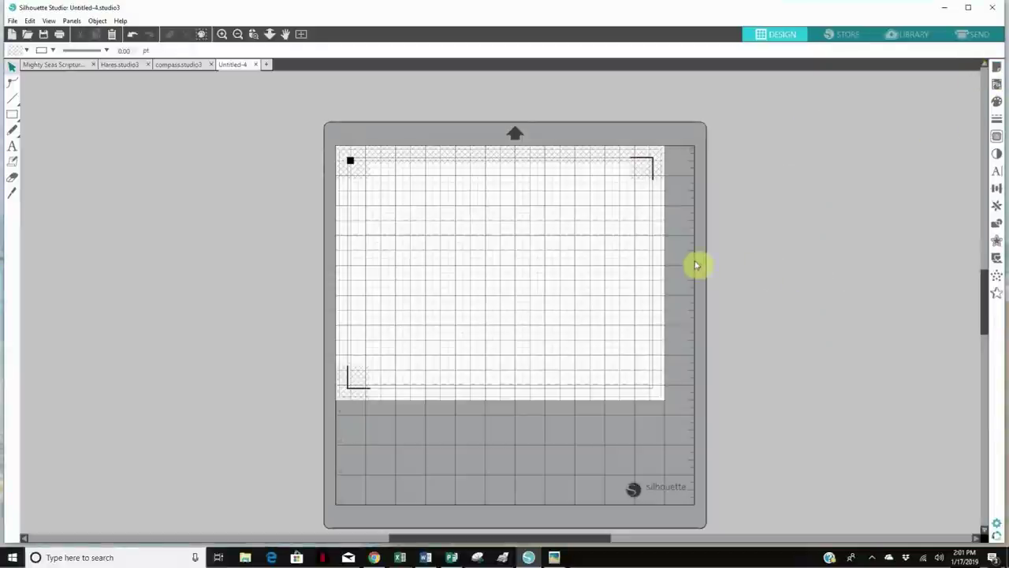
Merge the running hare picture from the Pictures folder into the document
click(15, 21)
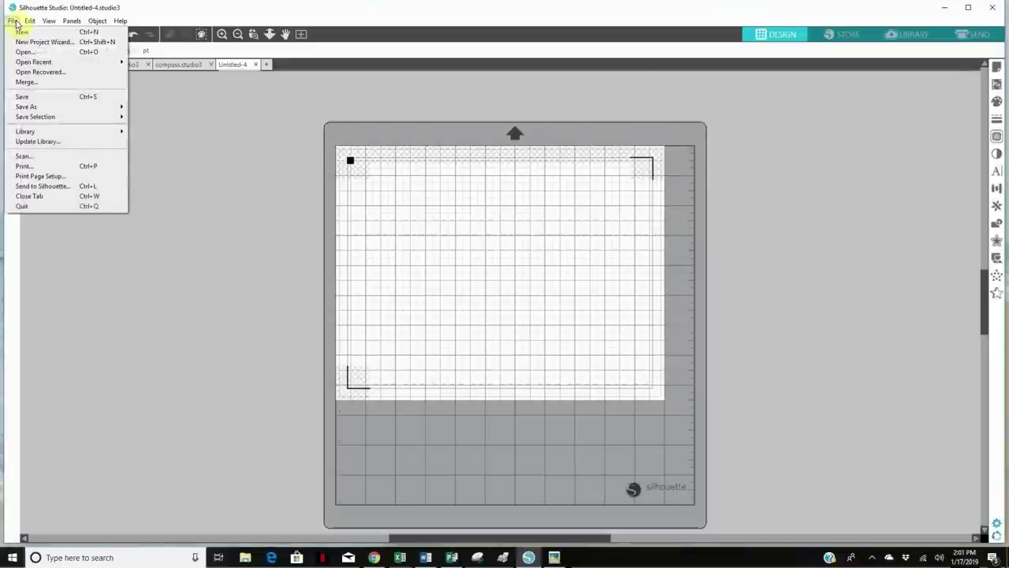
click(39, 83)
scroll(315, 183, down, 10)
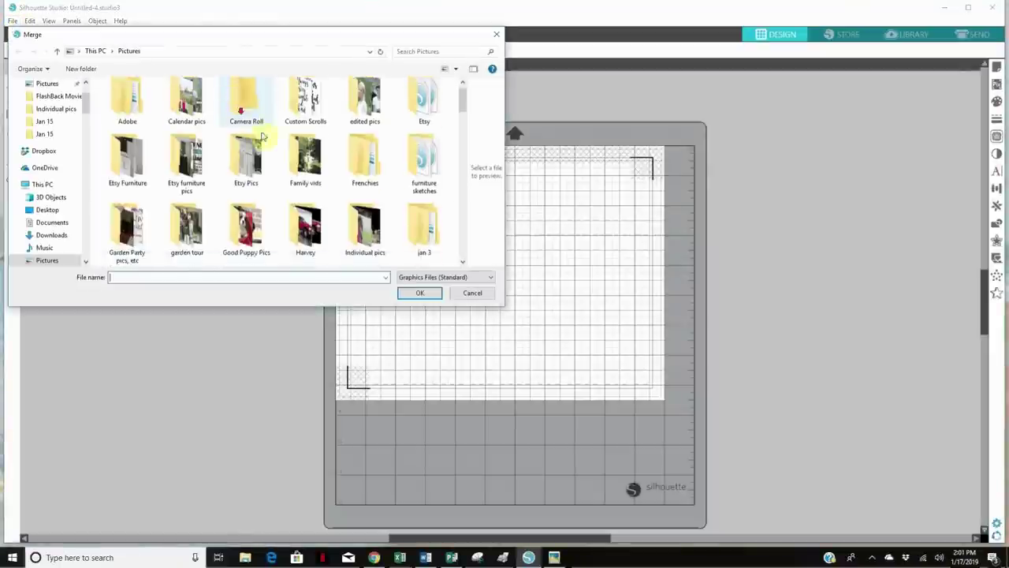
scroll(327, 185, down, 10)
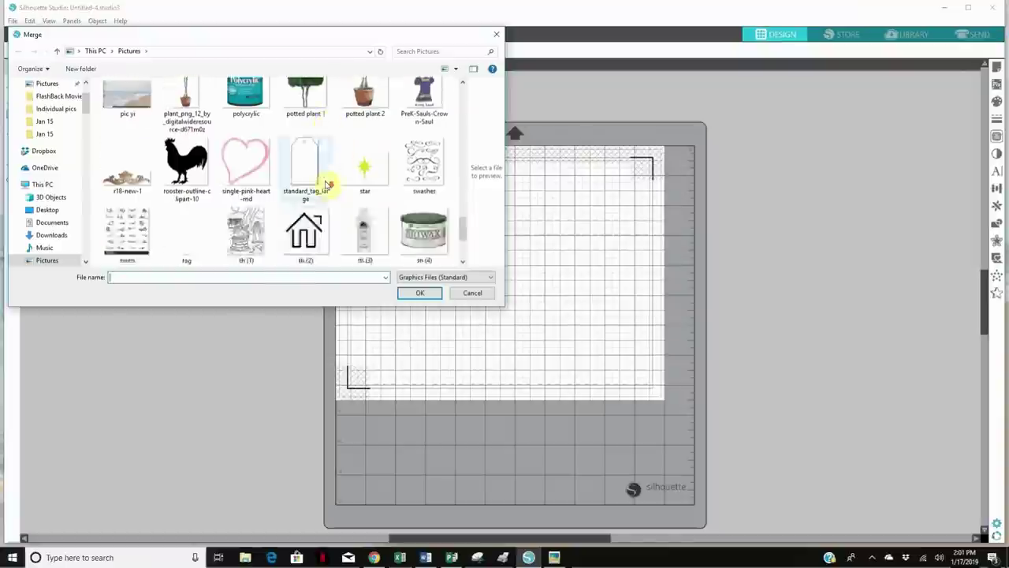
click(313, 179)
click(418, 293)
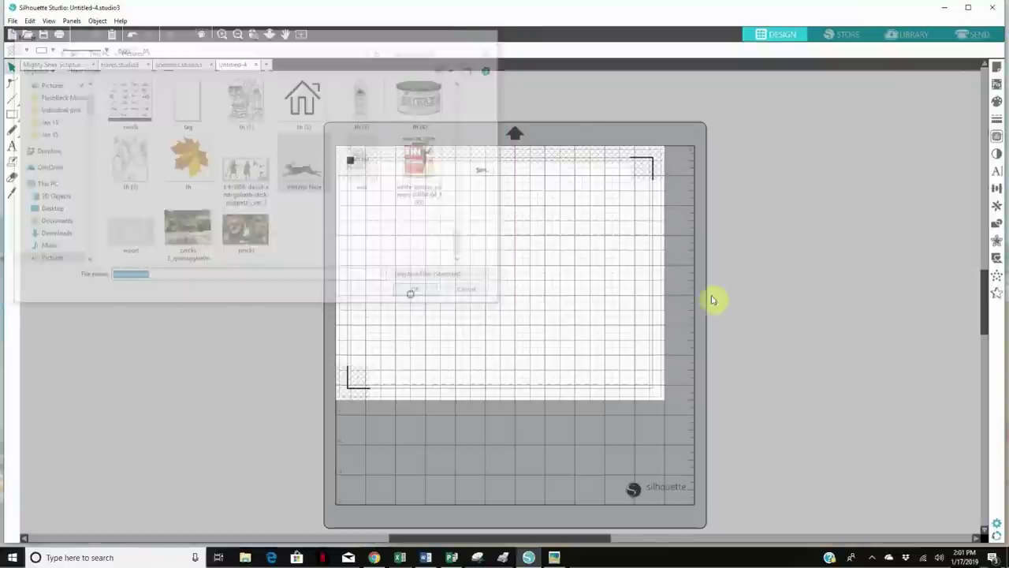
Enlarge the hare picture to about 12.86 by 5.73 in and place the hare across the upper part of the page
drag(436, 188, 522, 252)
drag(585, 203, 708, 154)
drag(428, 276, 317, 328)
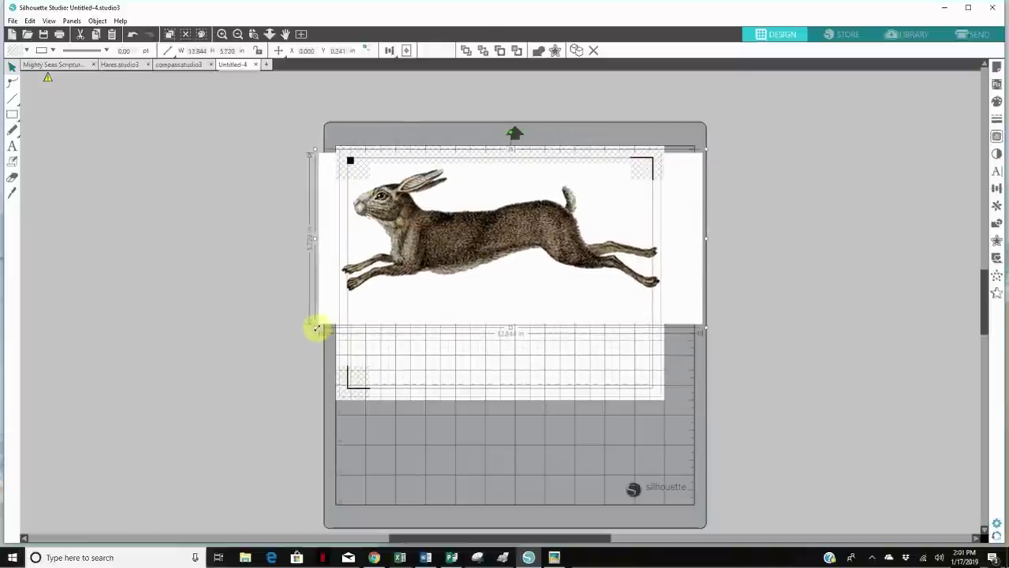
drag(317, 328, 316, 331)
mouse_move(445, 253)
mouse_down()
mouse_move(454, 236)
mouse_move(445, 237)
mouse_up()
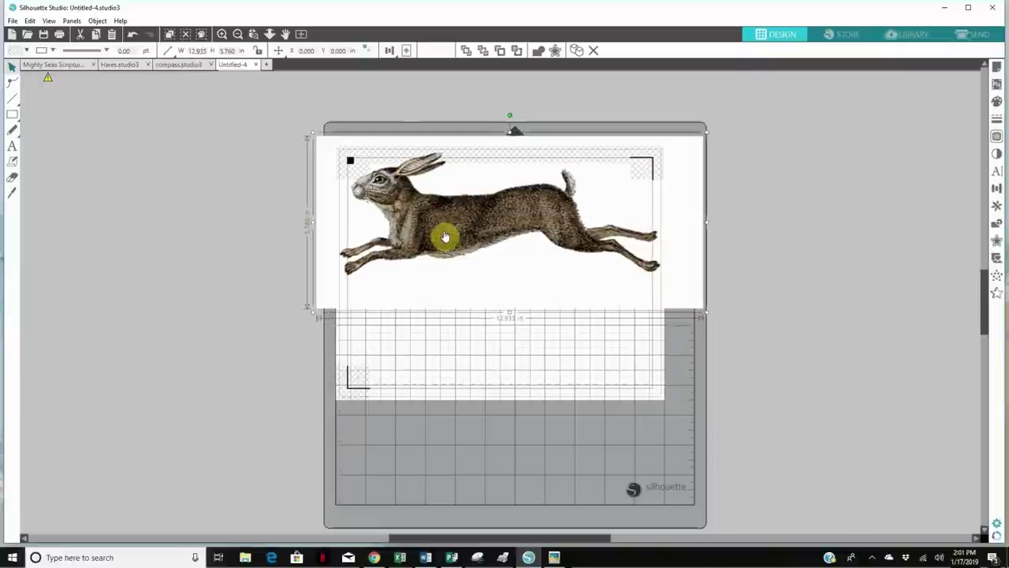
drag(705, 311, 705, 310)
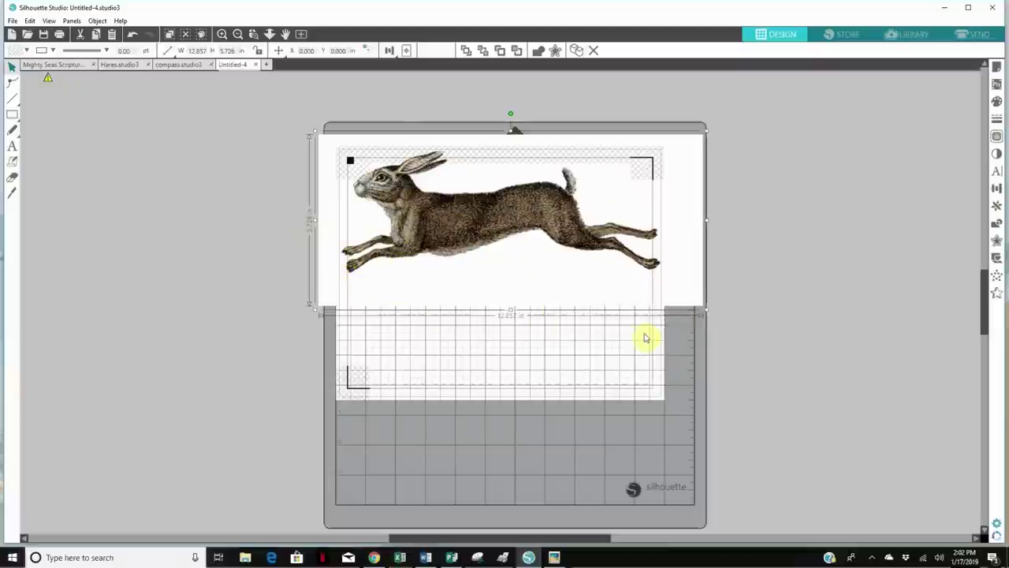
Duplicate the hare picture by copy and paste, and place the copy directly below the original
click(484, 372)
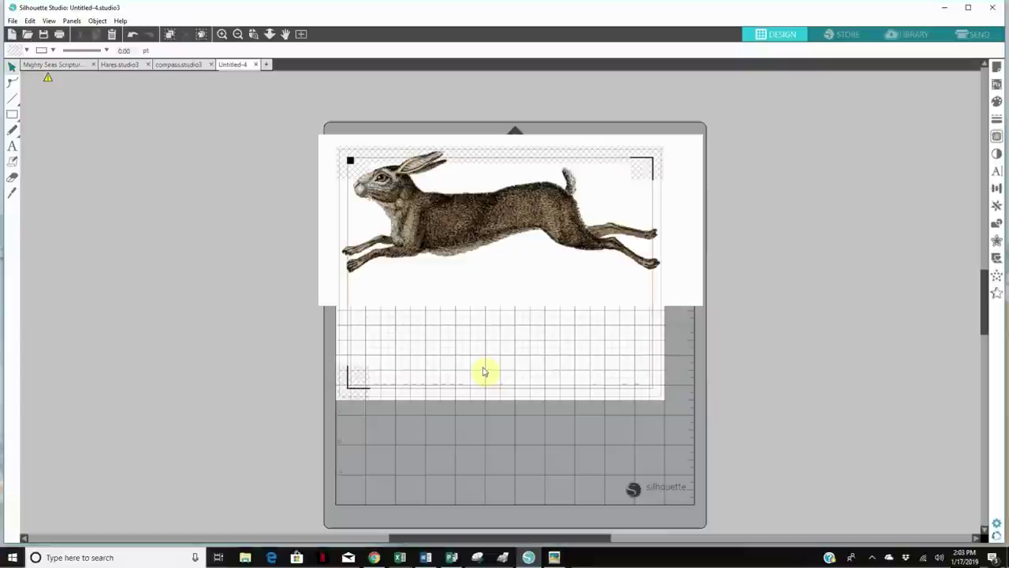
click(467, 250)
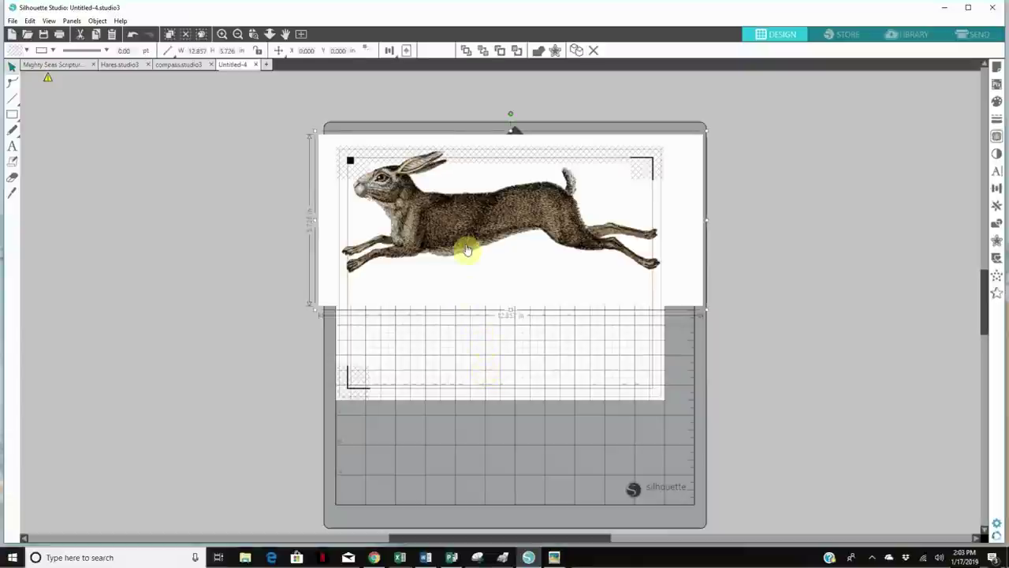
right_click(466, 250)
click(481, 298)
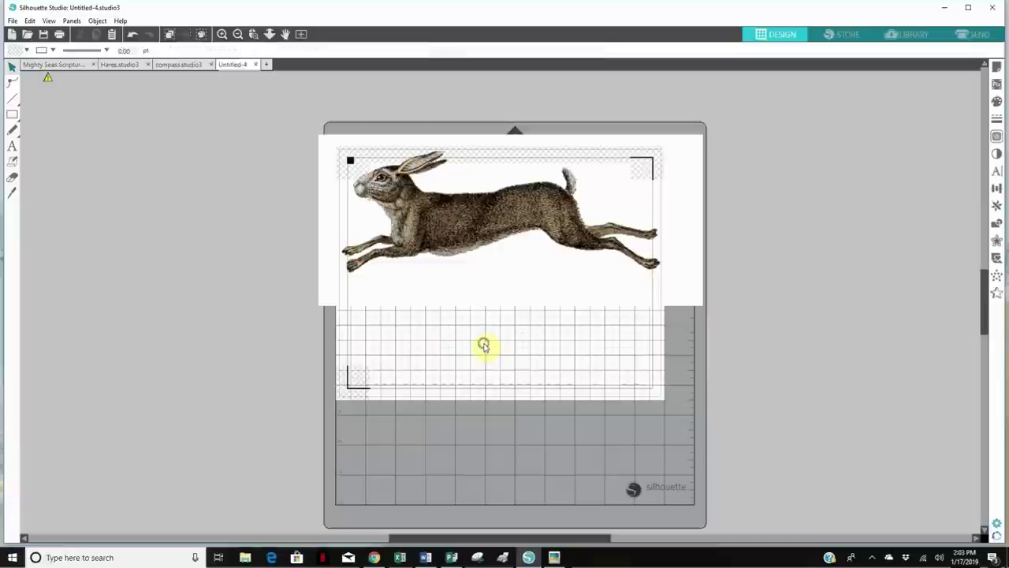
right_click(484, 347)
click(494, 390)
drag(502, 273, 532, 420)
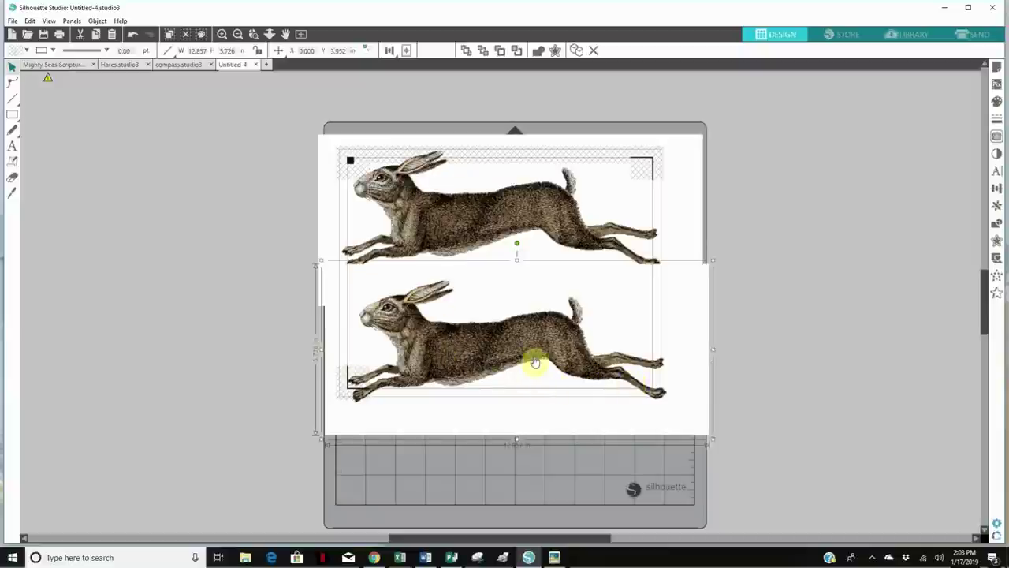
mouse_move(534, 359)
mouse_down()
mouse_move(544, 355)
mouse_move(523, 349)
mouse_move(529, 341)
mouse_up()
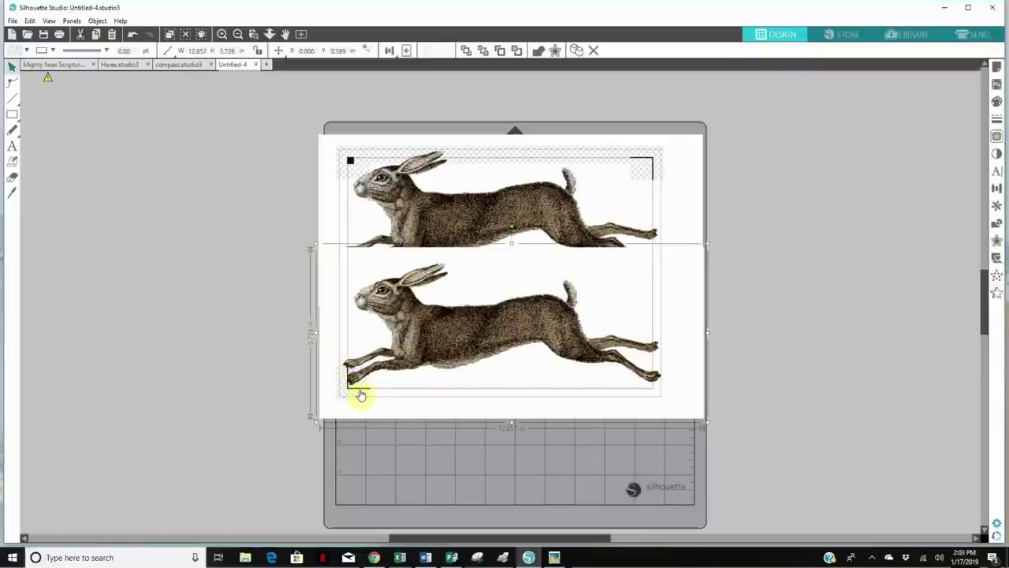
Rotate the lower hare copy to 180° and fit it beneath the original within the registration marks
drag(450, 334, 505, 360)
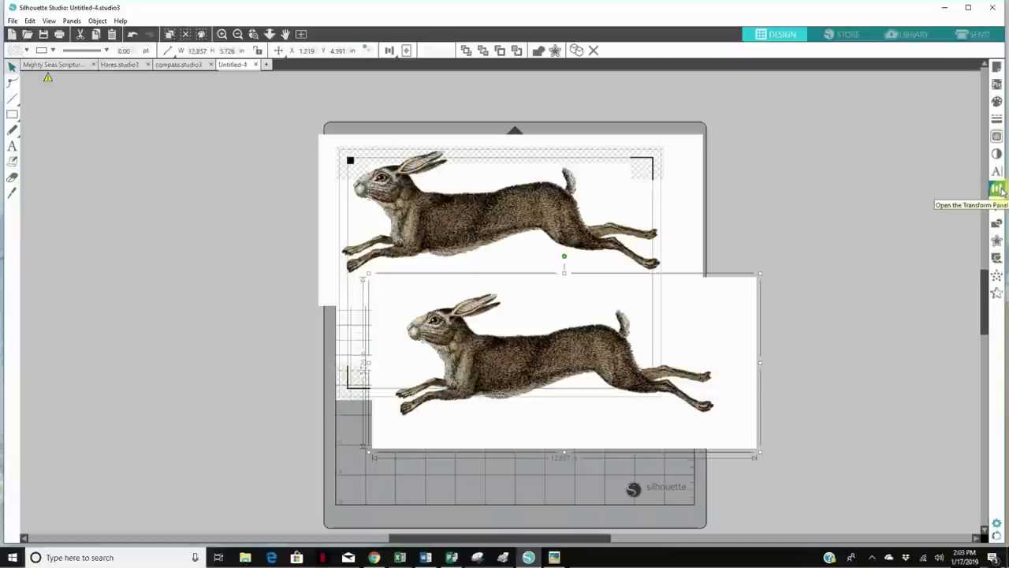
click(999, 189)
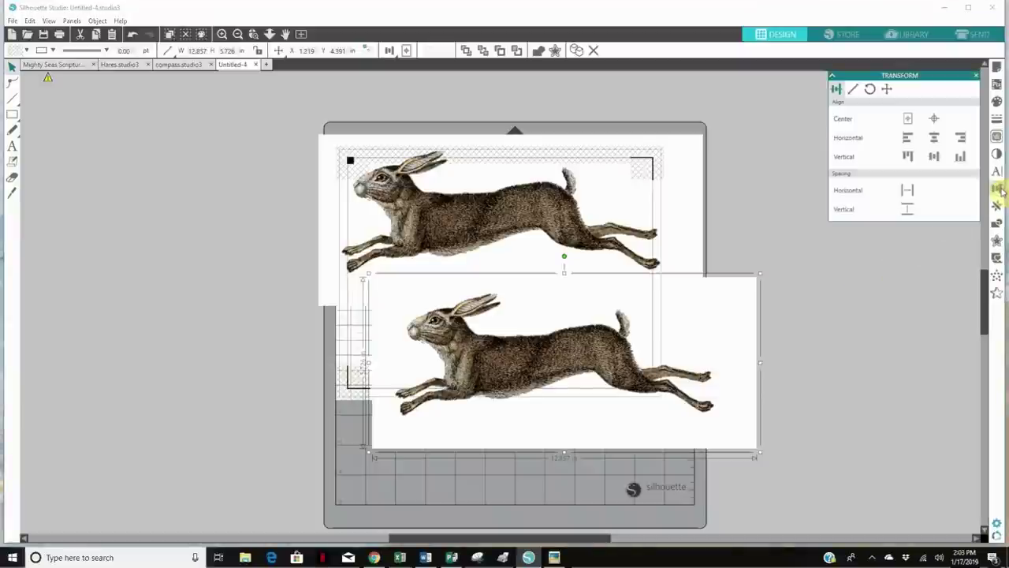
click(870, 89)
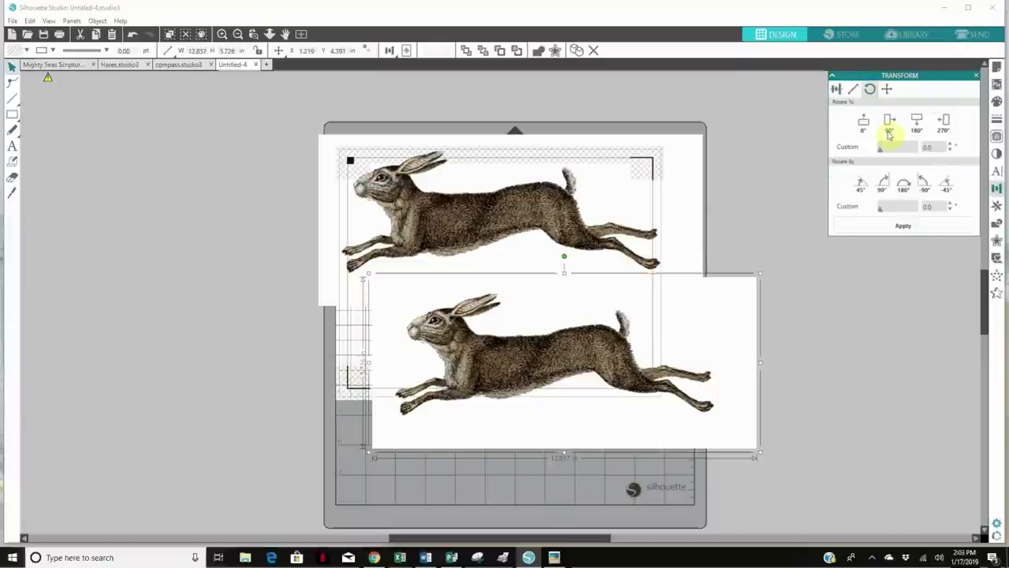
click(916, 121)
drag(606, 366, 539, 330)
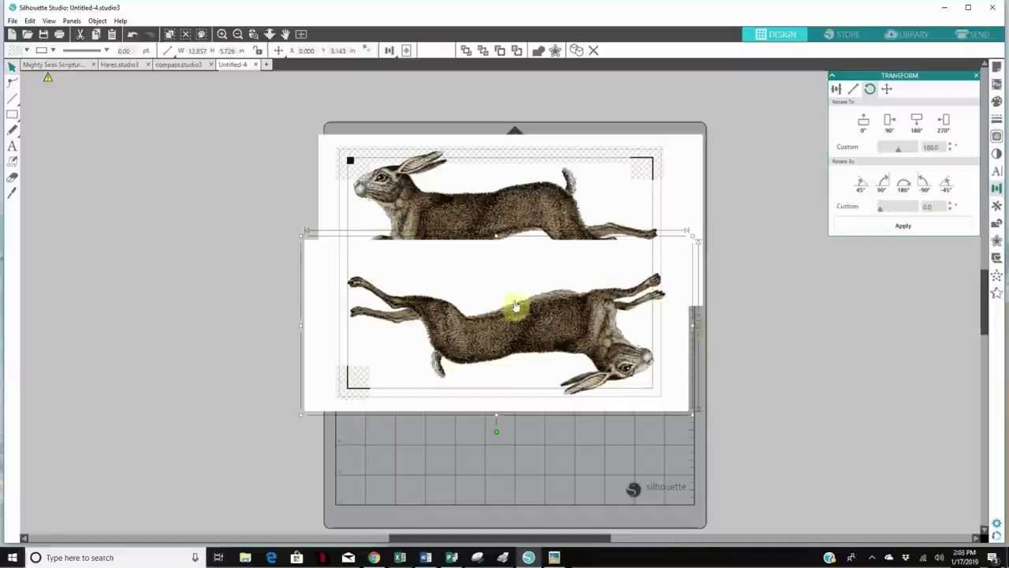
Move the rotated copy off to the side and erase a strip of its white background above the hare's paws and belly
drag(536, 331, 339, 410)
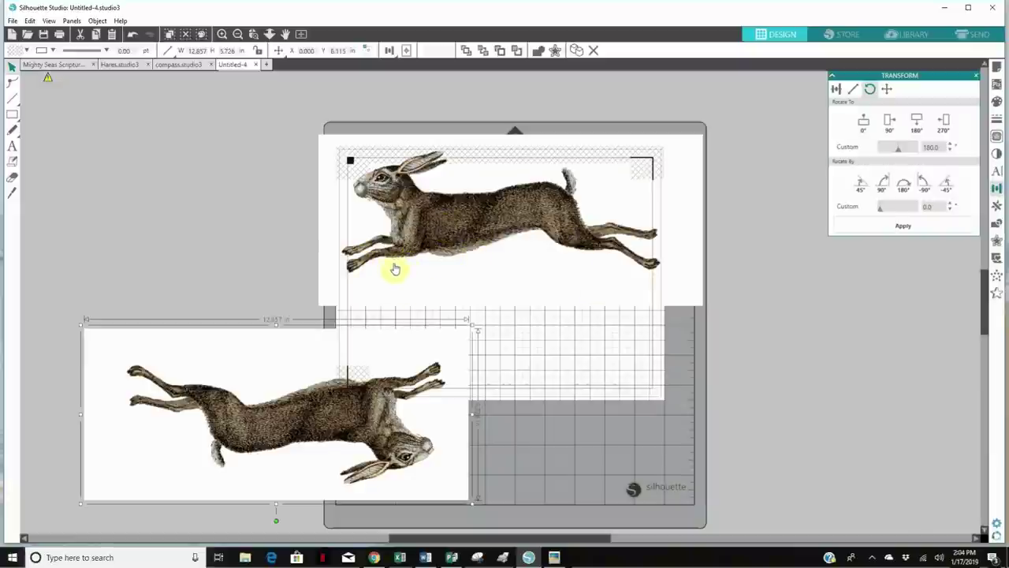
click(14, 181)
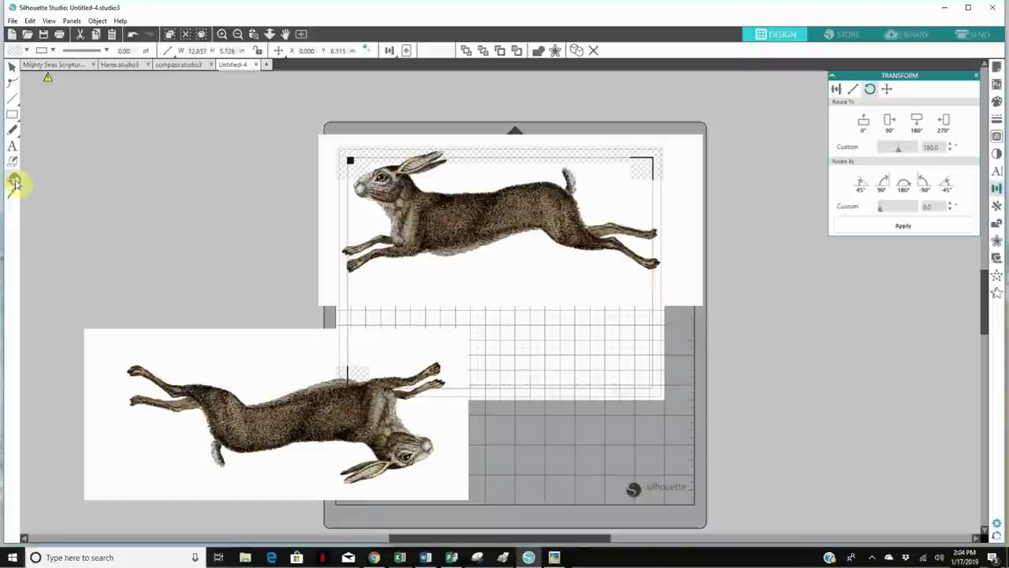
drag(76, 379, 134, 356)
drag(158, 357, 184, 363)
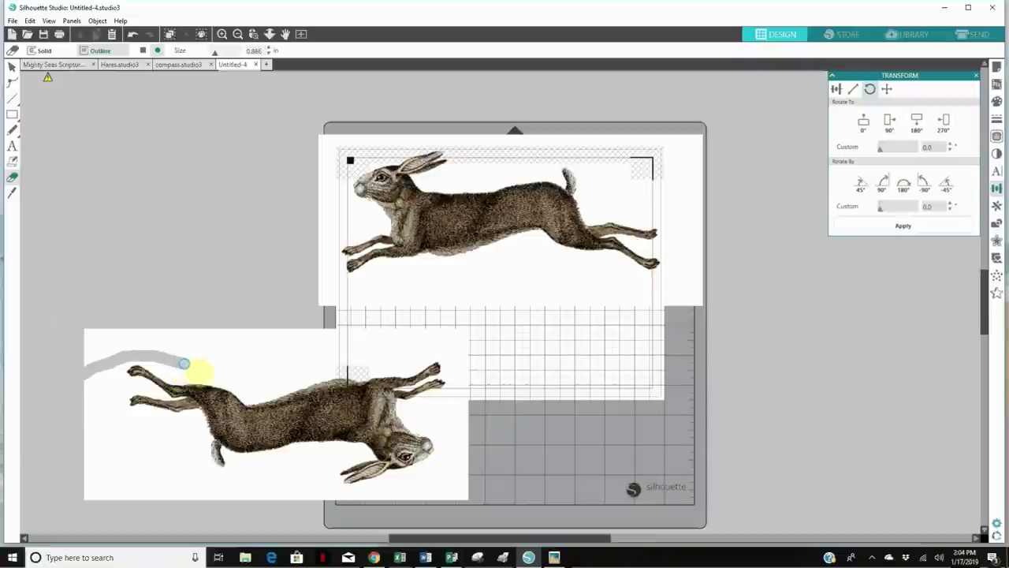
drag(261, 372, 378, 364)
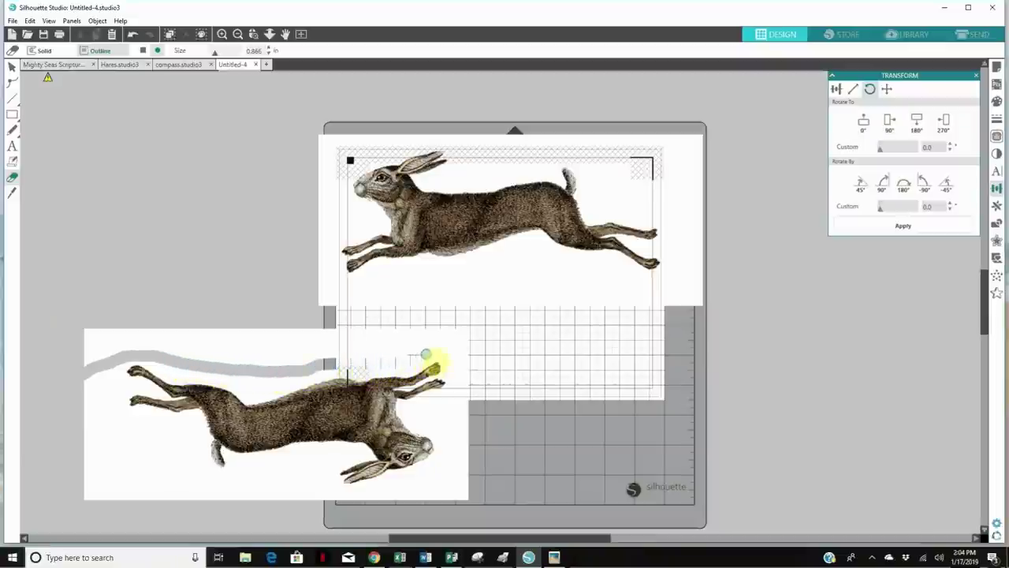
drag(454, 347, 474, 352)
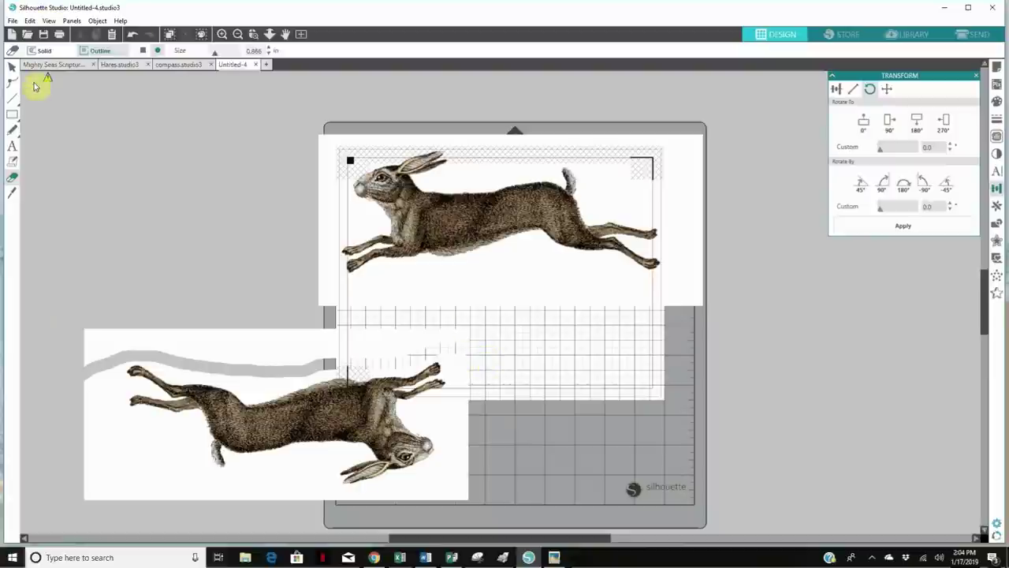
click(11, 67)
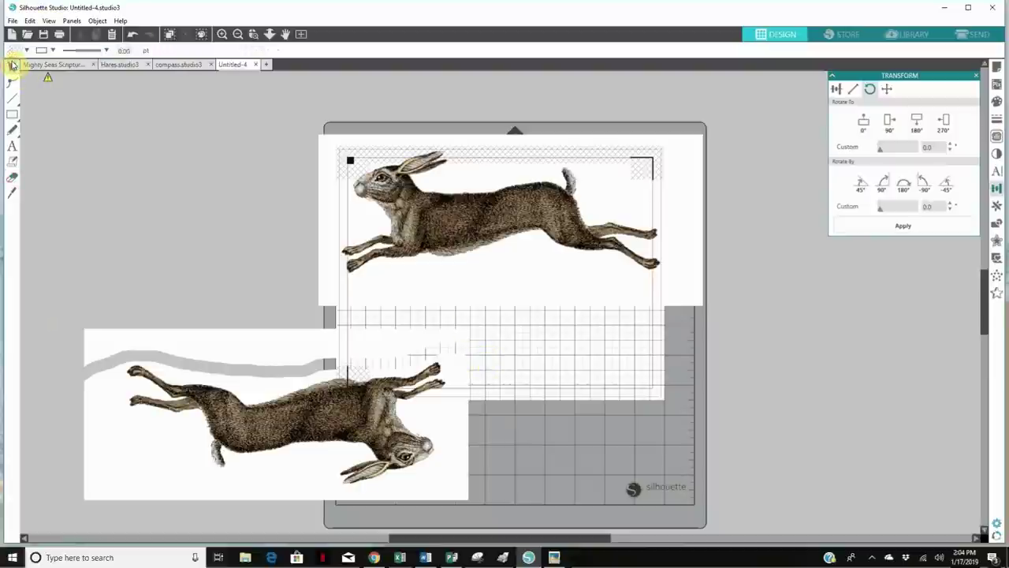
click(177, 346)
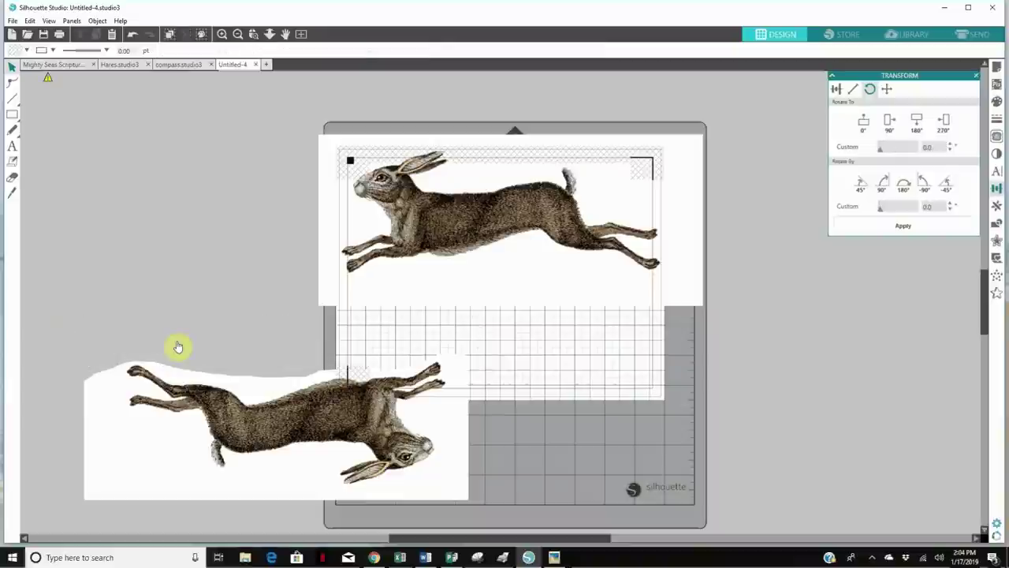
Check the rotated hare's fit beneath the original, then move it aside and erase the white background corner beyond its front paws
drag(221, 450, 449, 359)
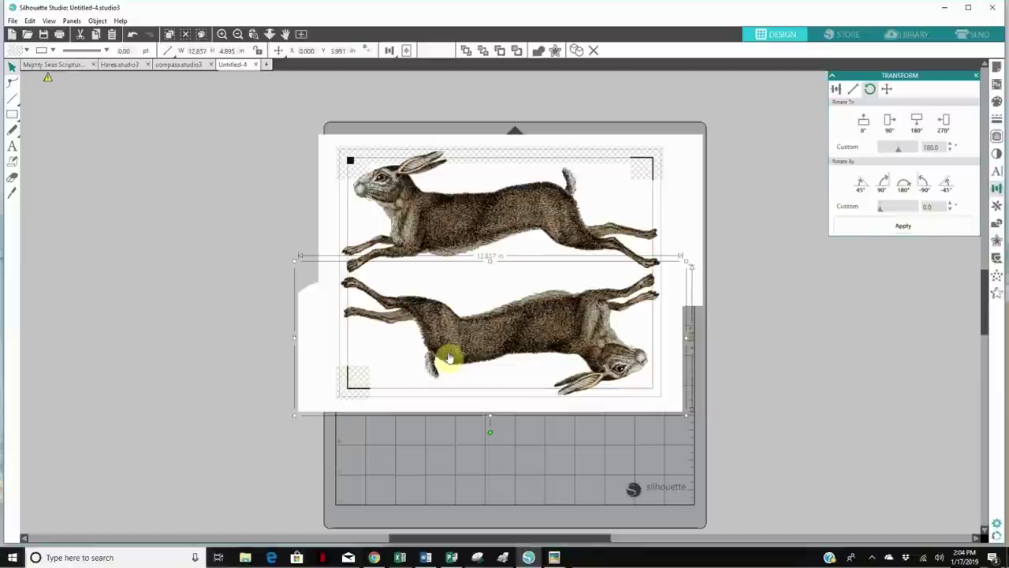
drag(447, 359, 80, 436)
click(11, 176)
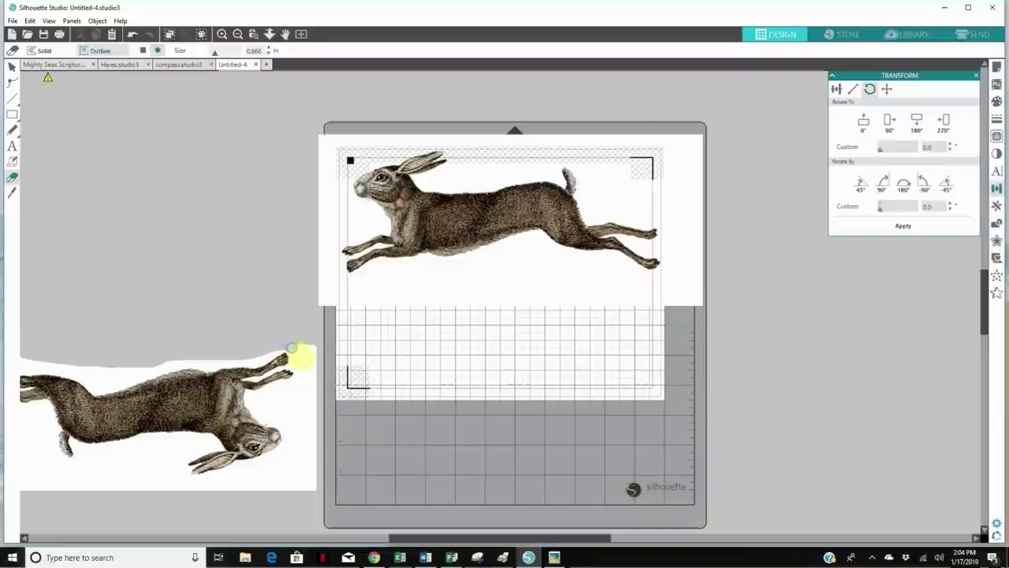
drag(298, 354, 314, 386)
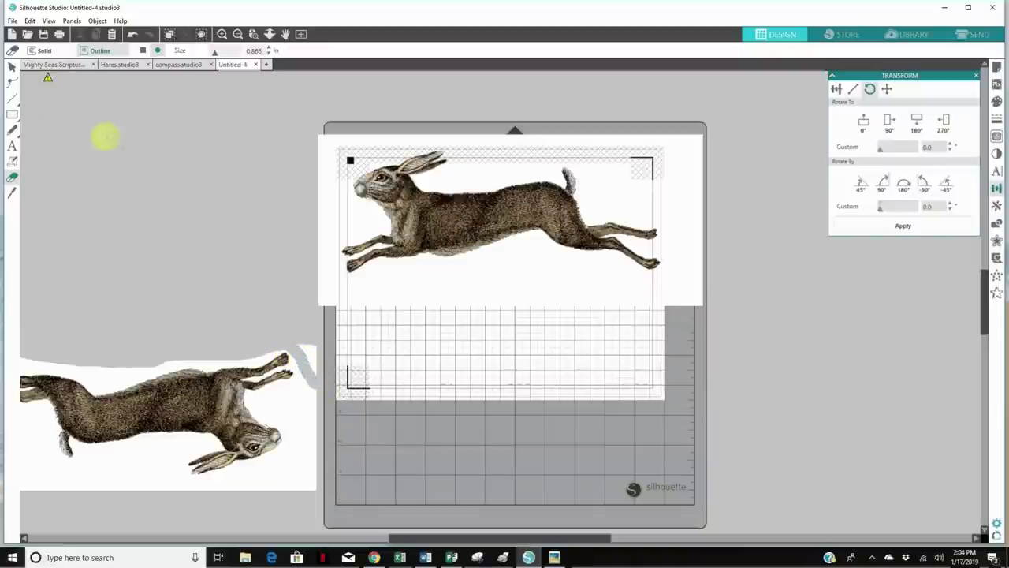
click(11, 69)
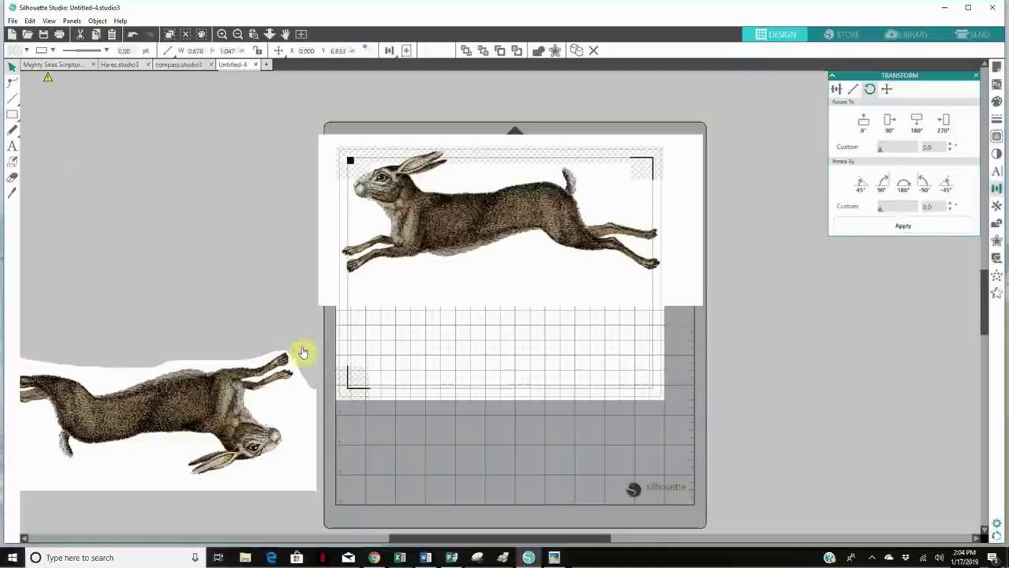
Place the trimmed, rotated hare back directly beneath the original within the registration marks and deselect it
click(188, 422)
drag(186, 416, 552, 336)
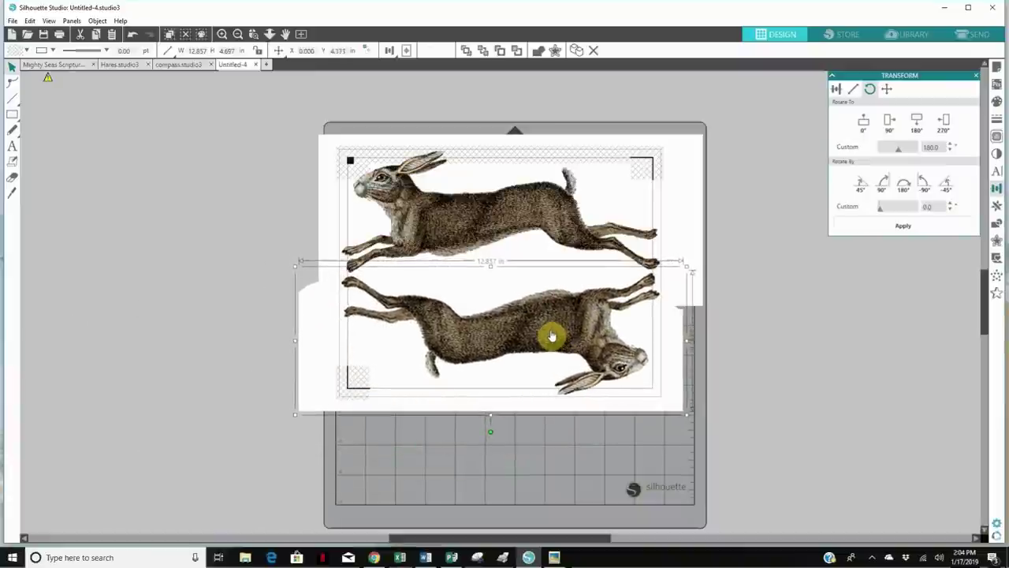
drag(552, 336, 552, 337)
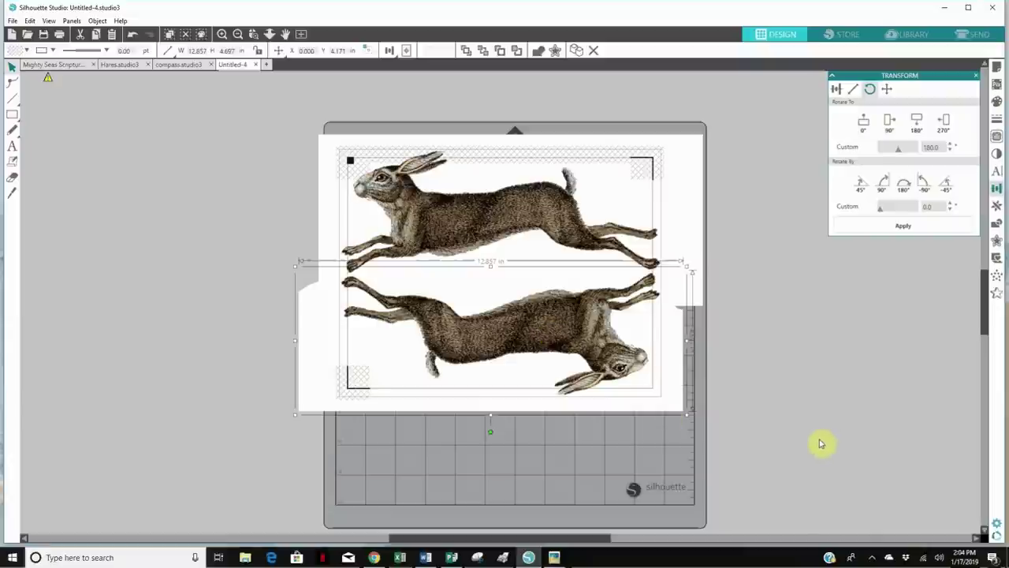
click(781, 357)
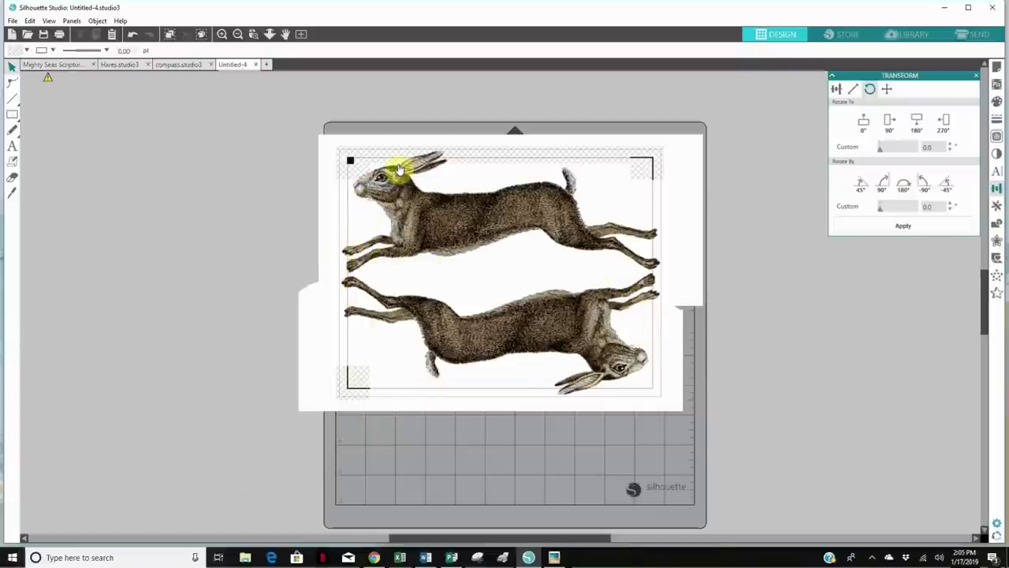
Trace both hares in one trace area with the outline preview and a threshold of 100% to create their cut lines
click(997, 139)
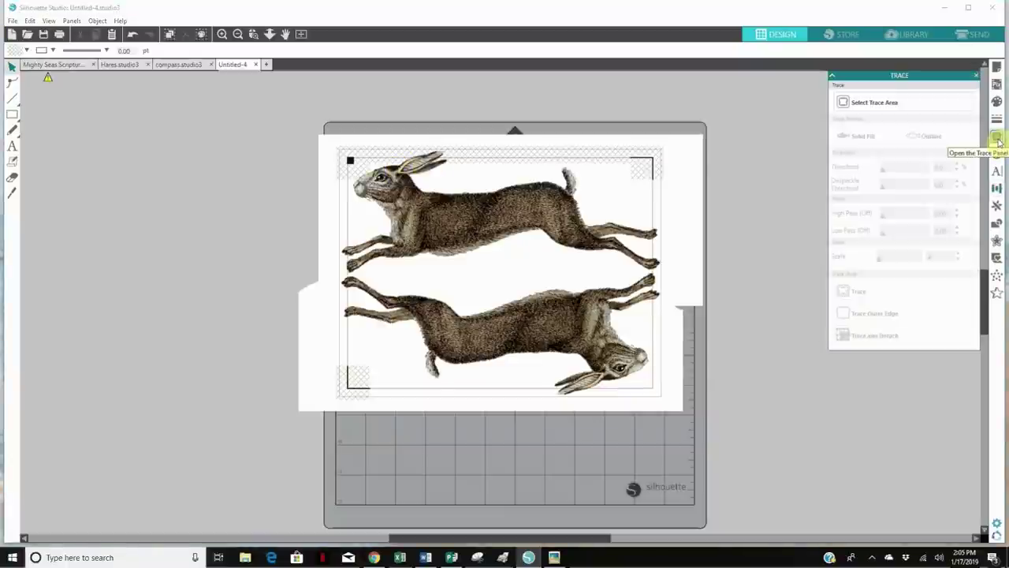
click(881, 103)
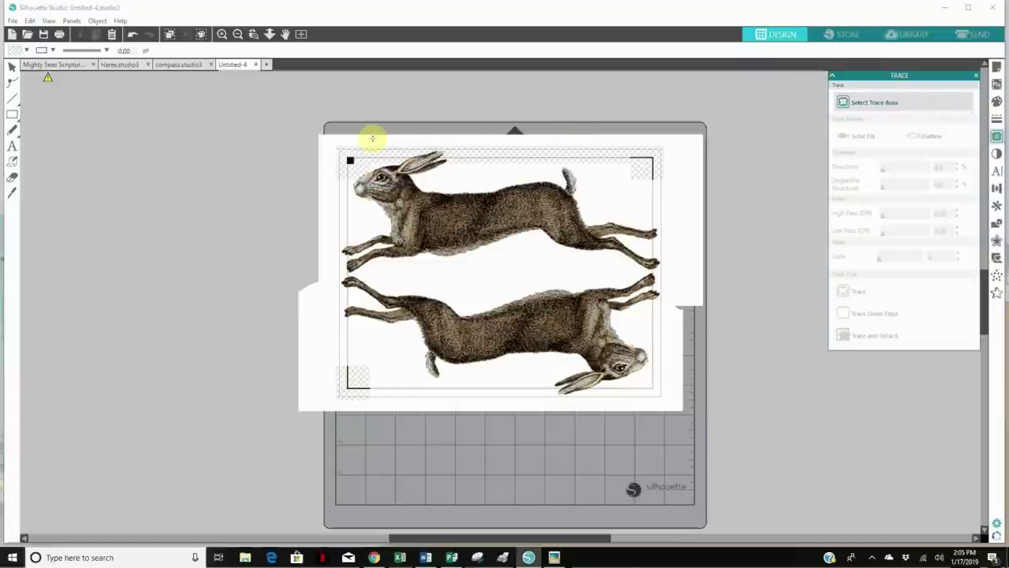
mouse_move(332, 141)
mouse_down()
mouse_move(541, 279)
mouse_move(677, 403)
mouse_up()
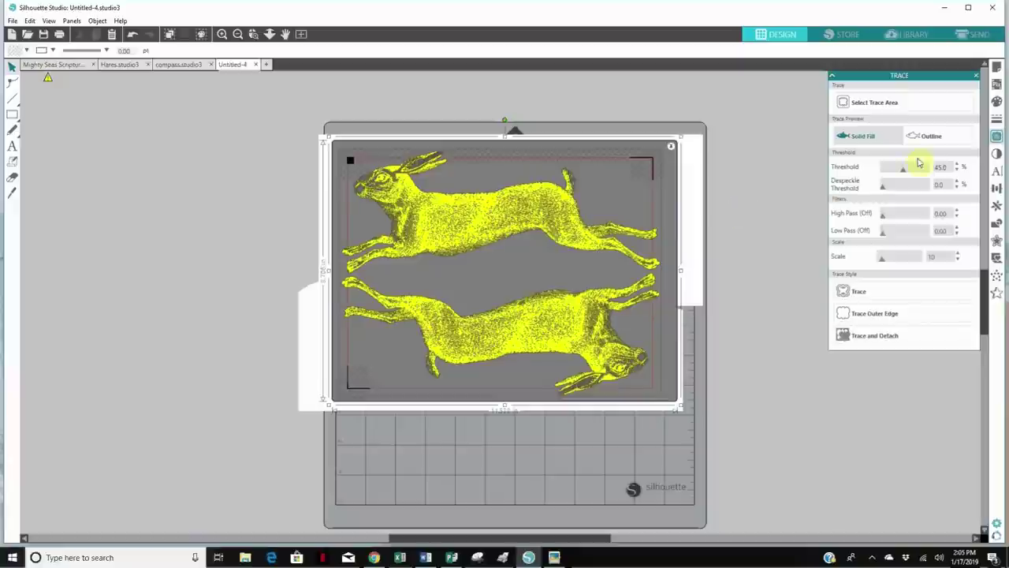
click(935, 136)
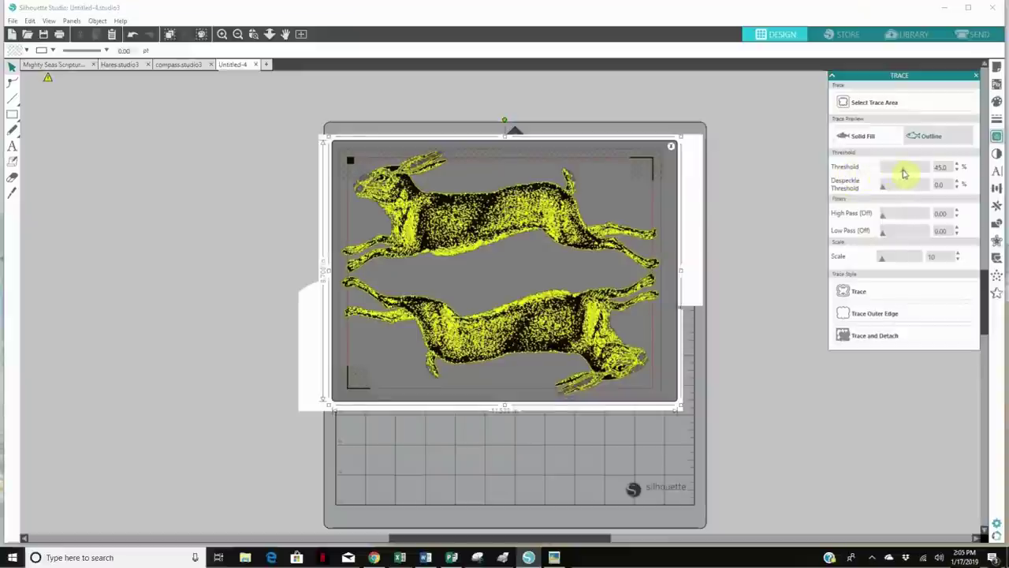
drag(922, 172, 935, 172)
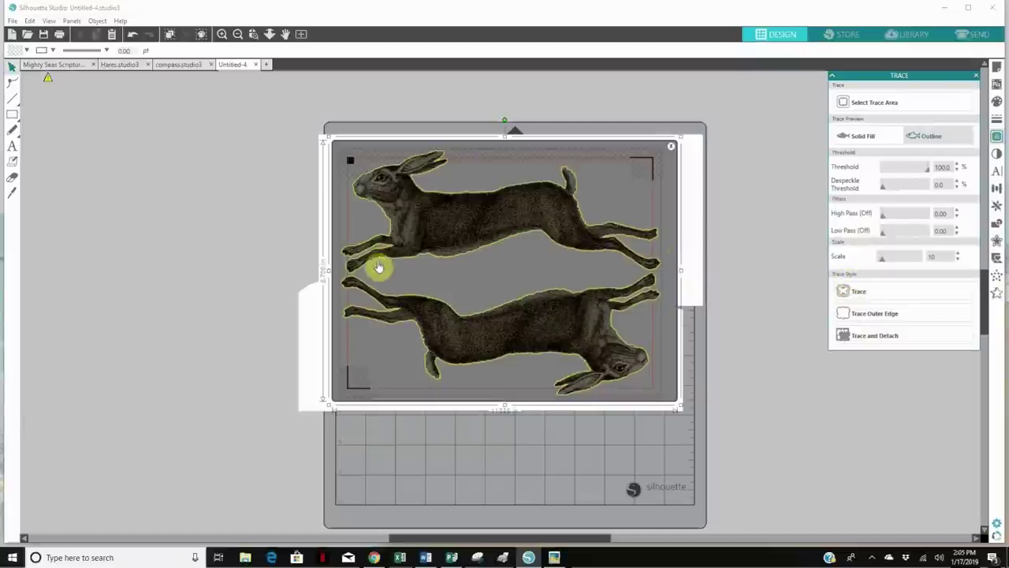
click(857, 290)
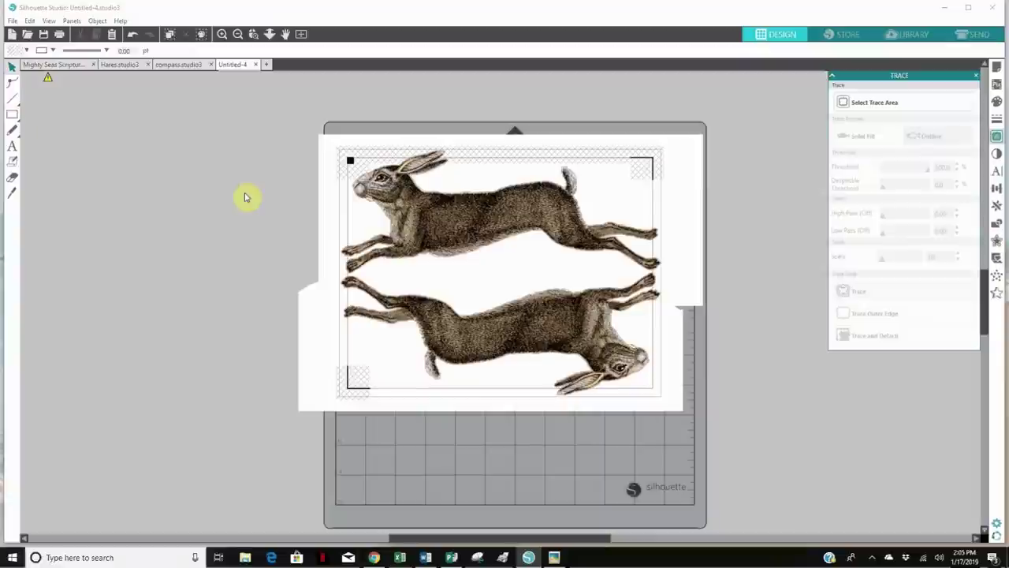
Open the print dialog for the page with the two hares
click(60, 35)
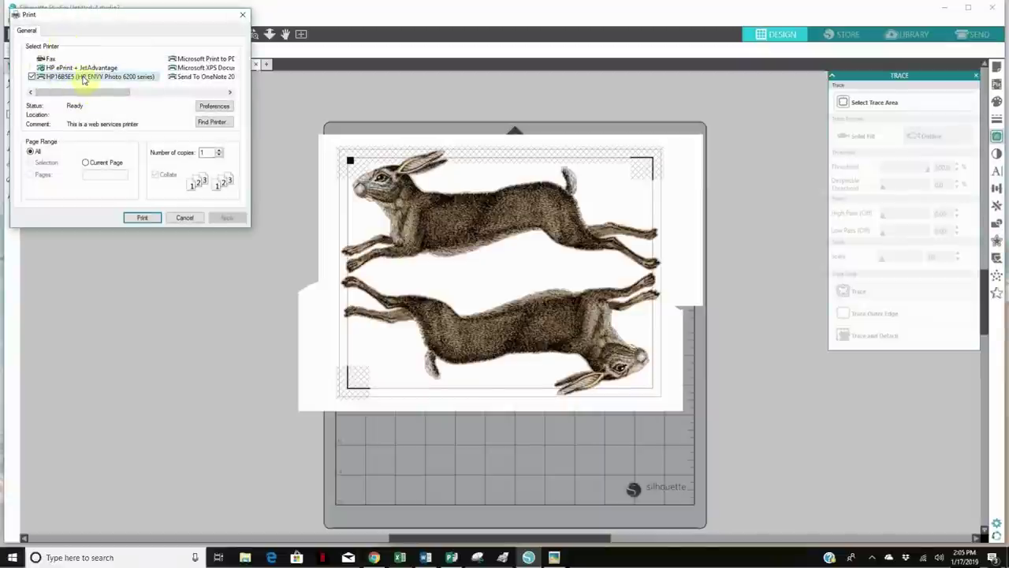